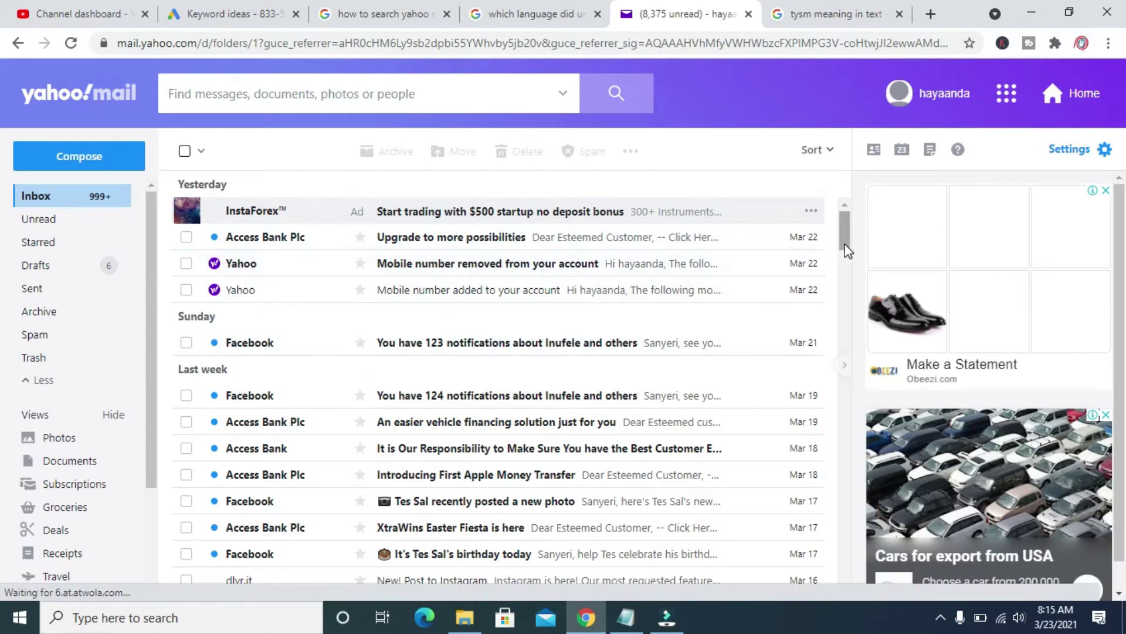
Scroll the inbox to find the 'Mobile number added to your account' email
{"action": "left_click_drag", "start_coordinate": [845, 235], "coordinate": [847, 180]}
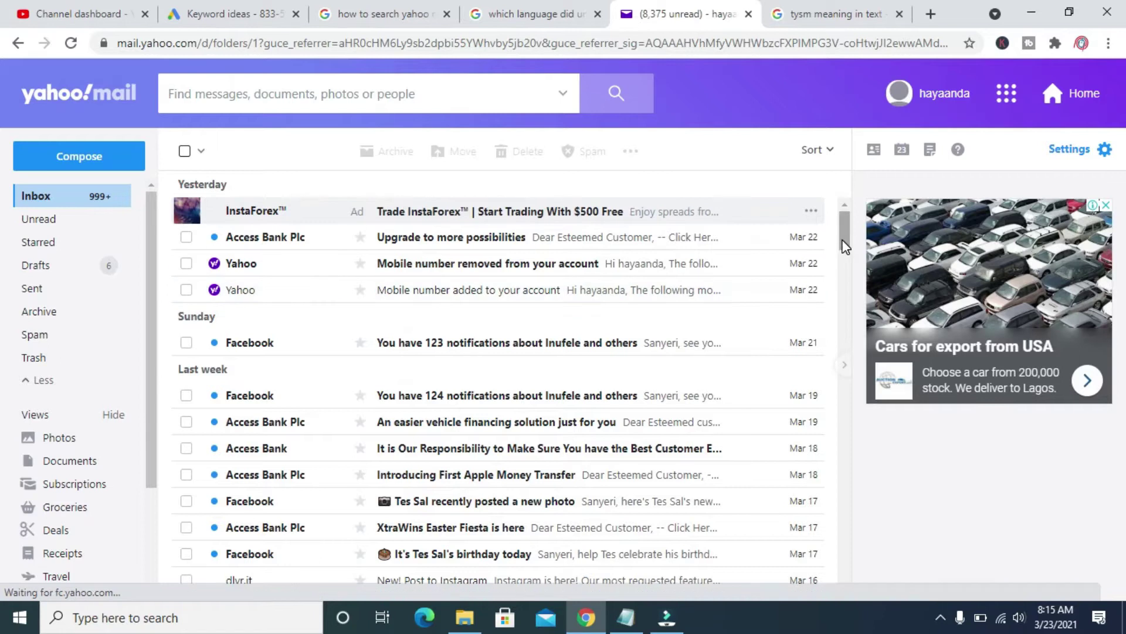
{"action": "scroll", "coordinate": [843, 235], "scroll_direction": "down", "scroll_amount": 1}
{"action": "scroll", "coordinate": [842, 231], "scroll_direction": "up", "scroll_amount": 1}
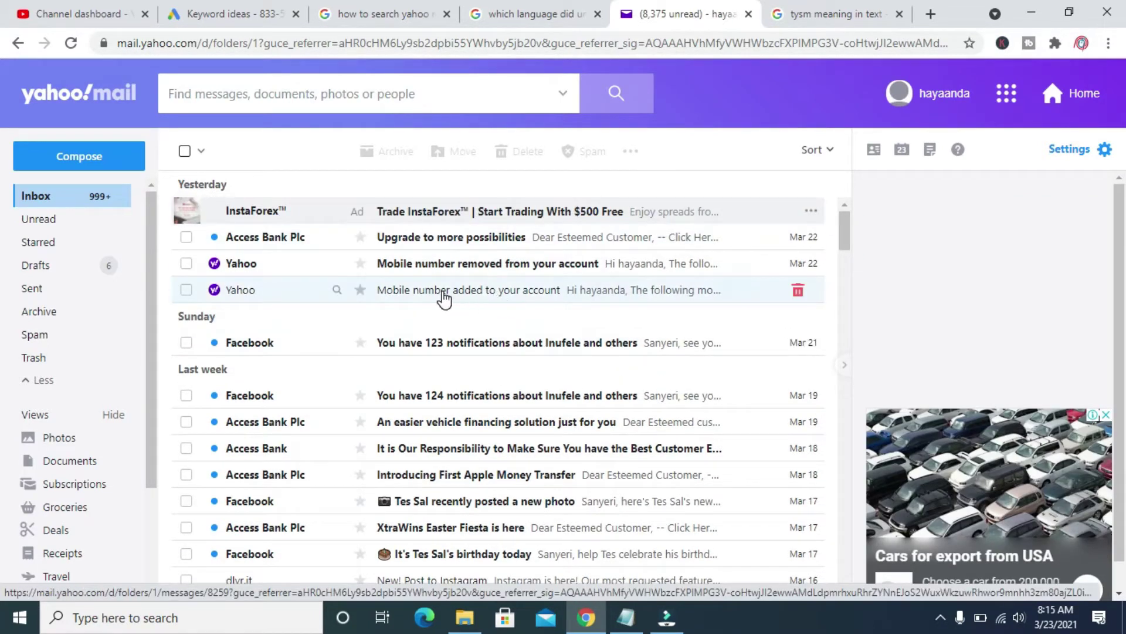
Open the 'Mobile number added to your account' email and scroll to its header
{"action": "left_click", "coordinate": [466, 294]}
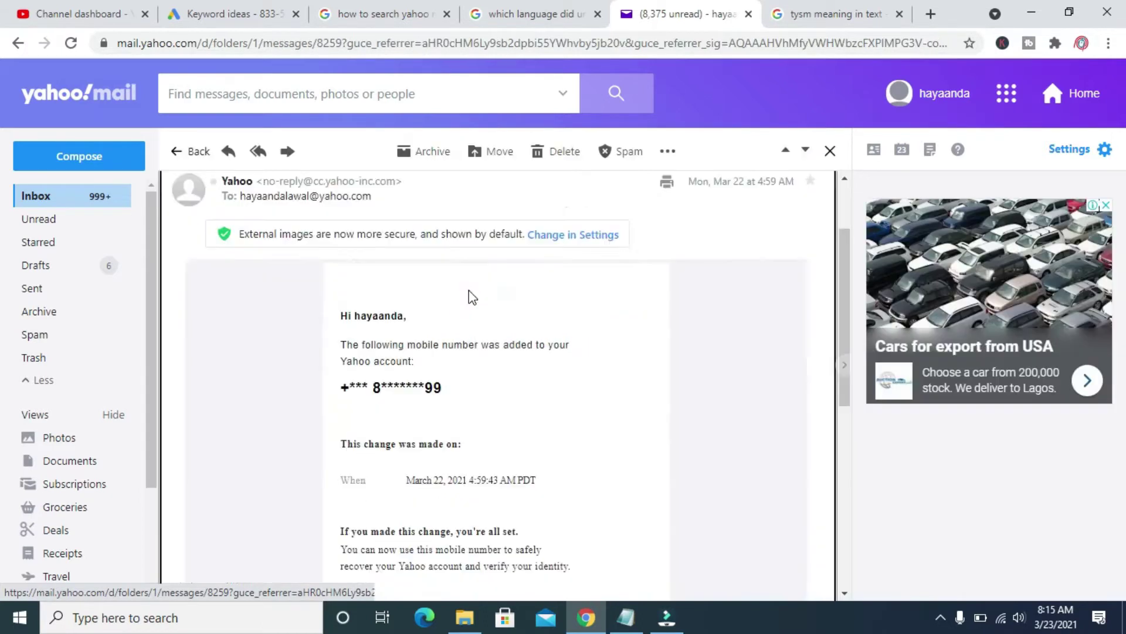
{"action": "mouse_move", "coordinate": [841, 253]}
{"action": "left_mouse_down"}
{"action": "mouse_move", "coordinate": [843, 454]}
{"action": "mouse_move", "coordinate": [831, 273]}
{"action": "mouse_move", "coordinate": [840, 473]}
{"action": "mouse_move", "coordinate": [830, 254]}
{"action": "left_mouse_up"}
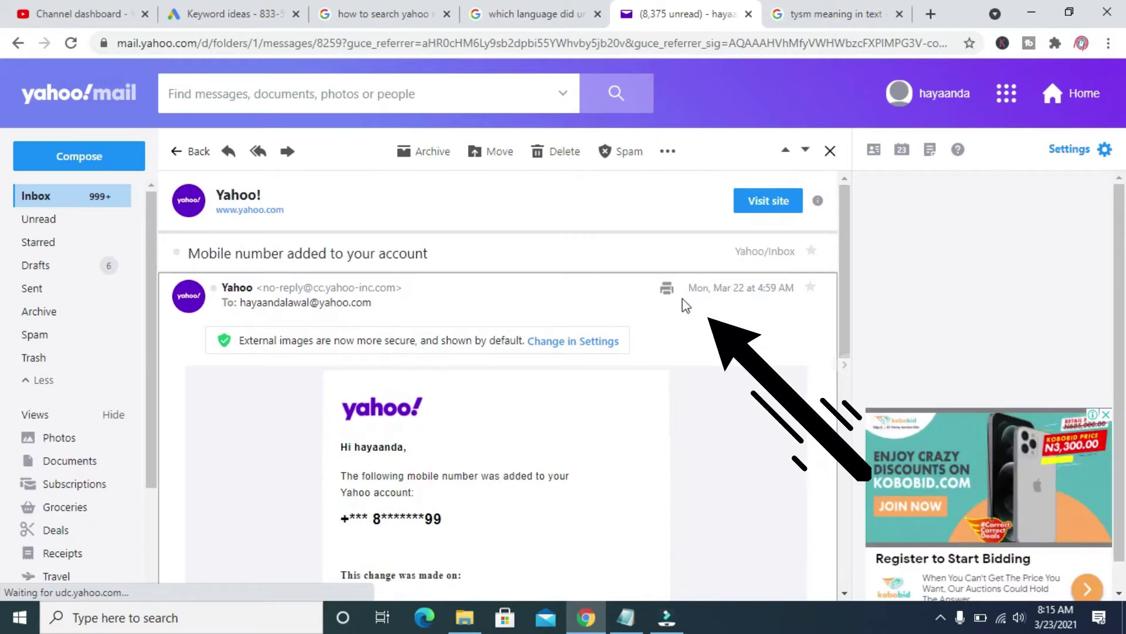
Print the email and change the destination from OneNote to Save as PDF
{"action": "left_click", "coordinate": [667, 293]}
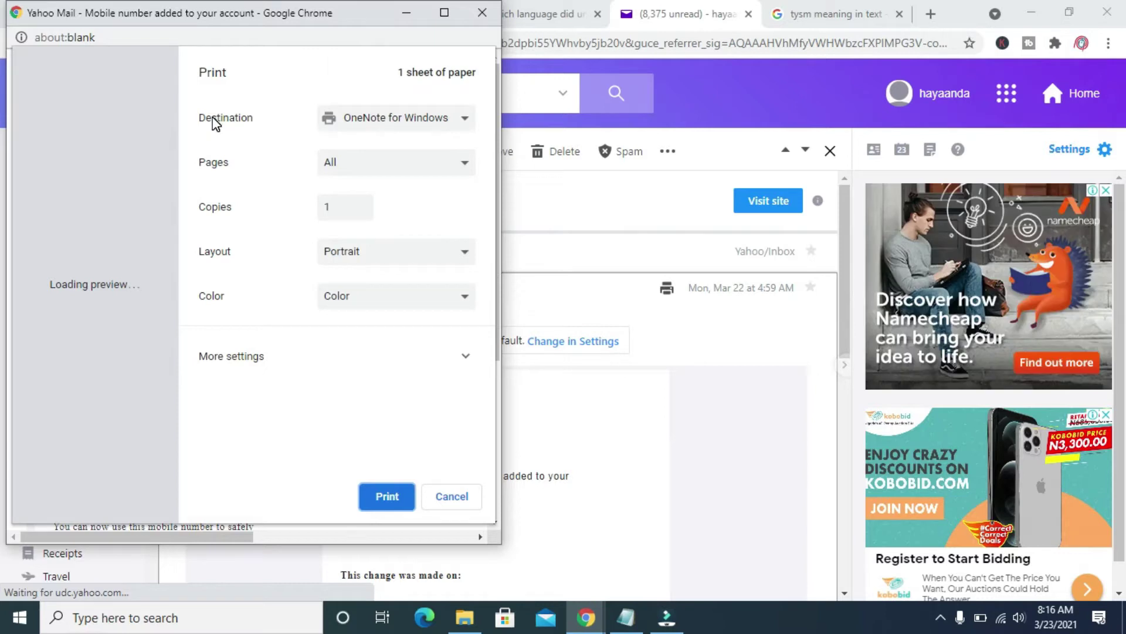
{"action": "left_click_drag", "start_coordinate": [230, 19], "coordinate": [410, 38]}
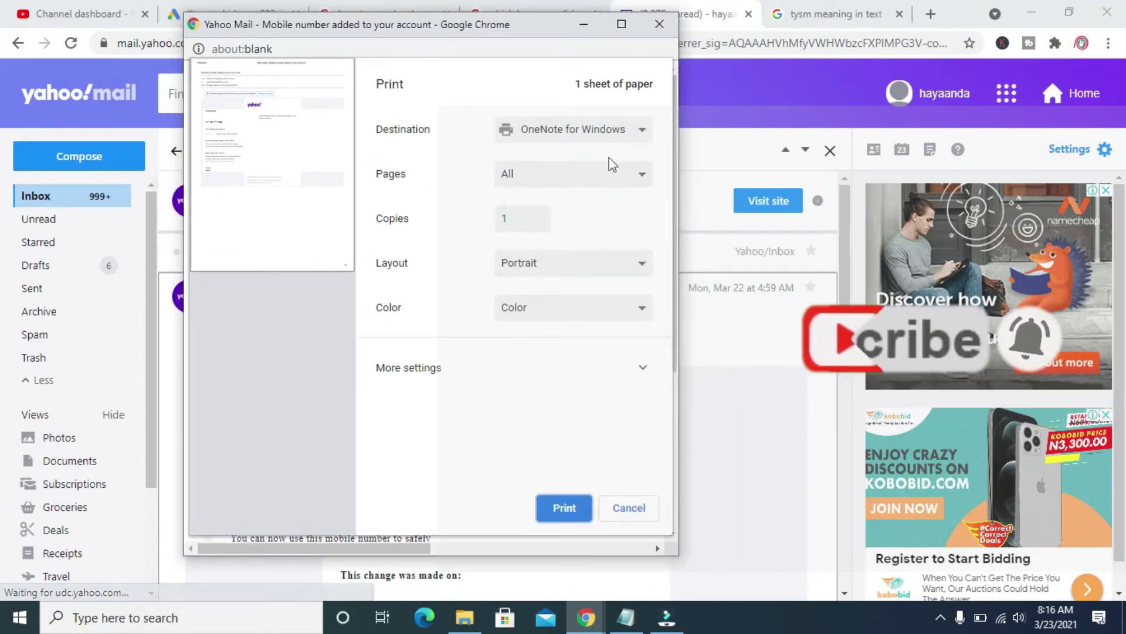
{"action": "left_click", "coordinate": [621, 133]}
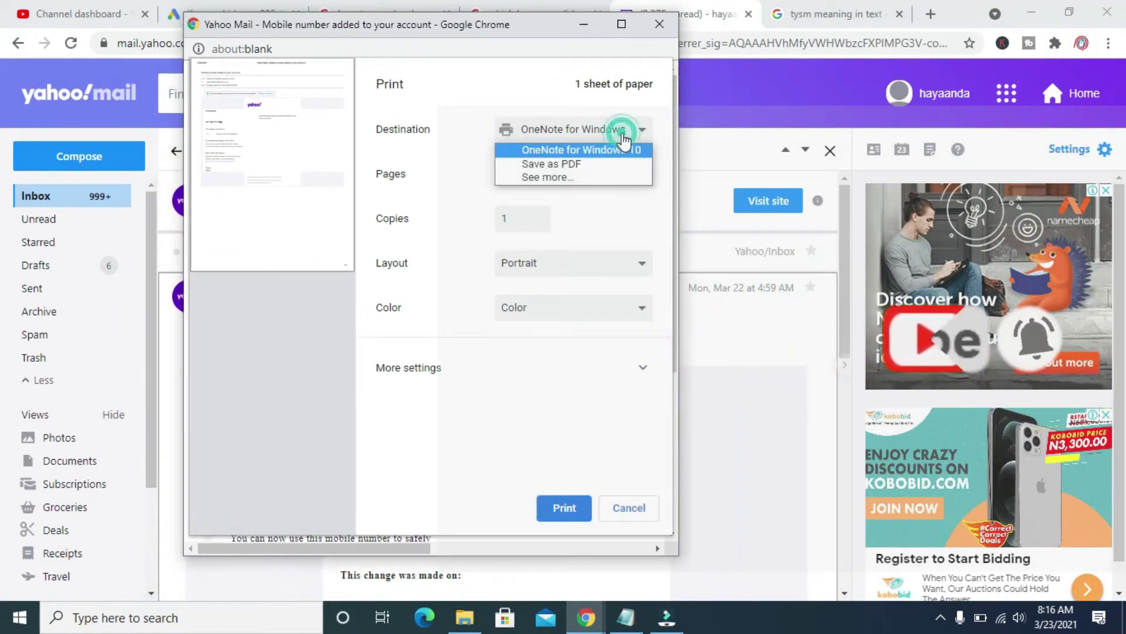
{"action": "left_click", "coordinate": [585, 165]}
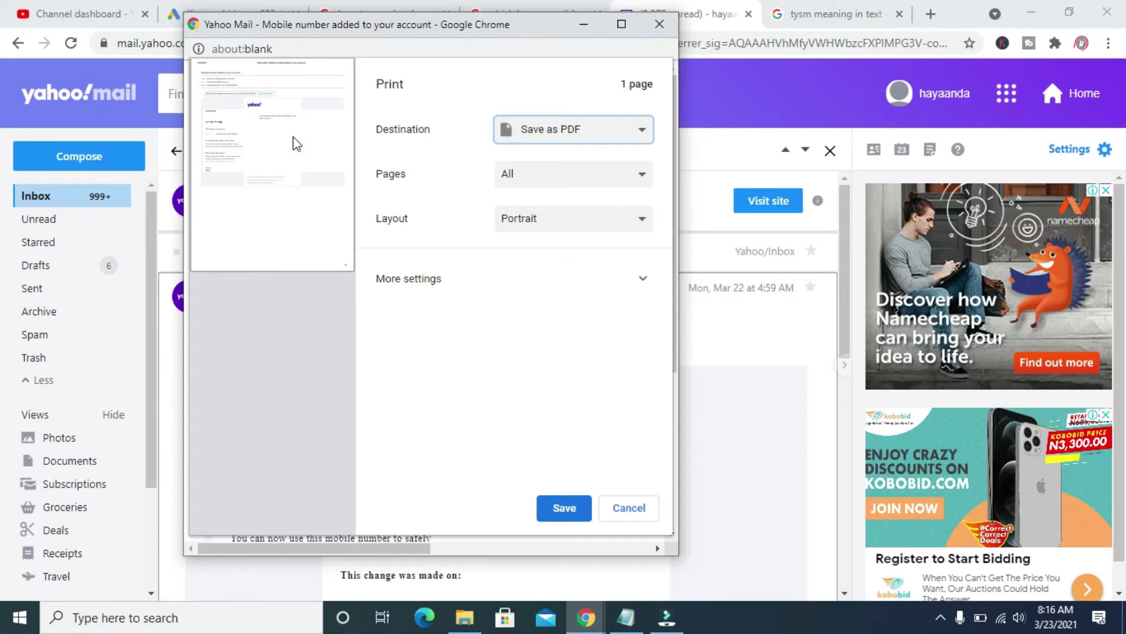
Save the PDF to the Desktop as 'Yahoo Mail - Mobile number added to your account'
{"action": "left_click", "coordinate": [206, 623]}
{"action": "left_click", "coordinate": [565, 509]}
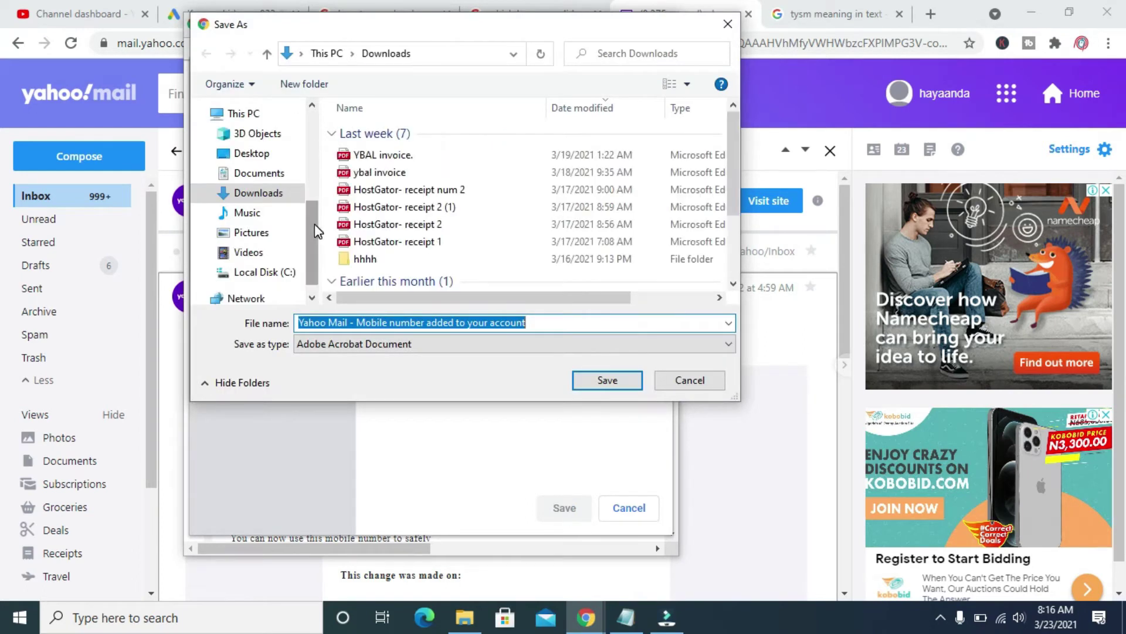
{"action": "left_click_drag", "start_coordinate": [314, 223], "coordinate": [320, 134]}
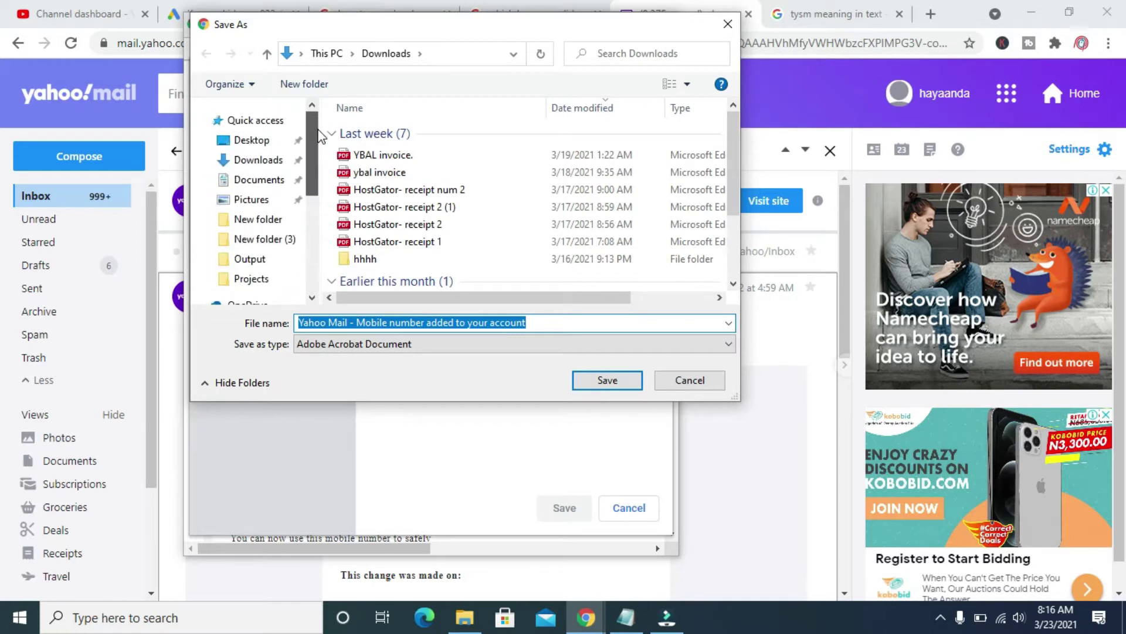
{"action": "left_click", "coordinate": [259, 146]}
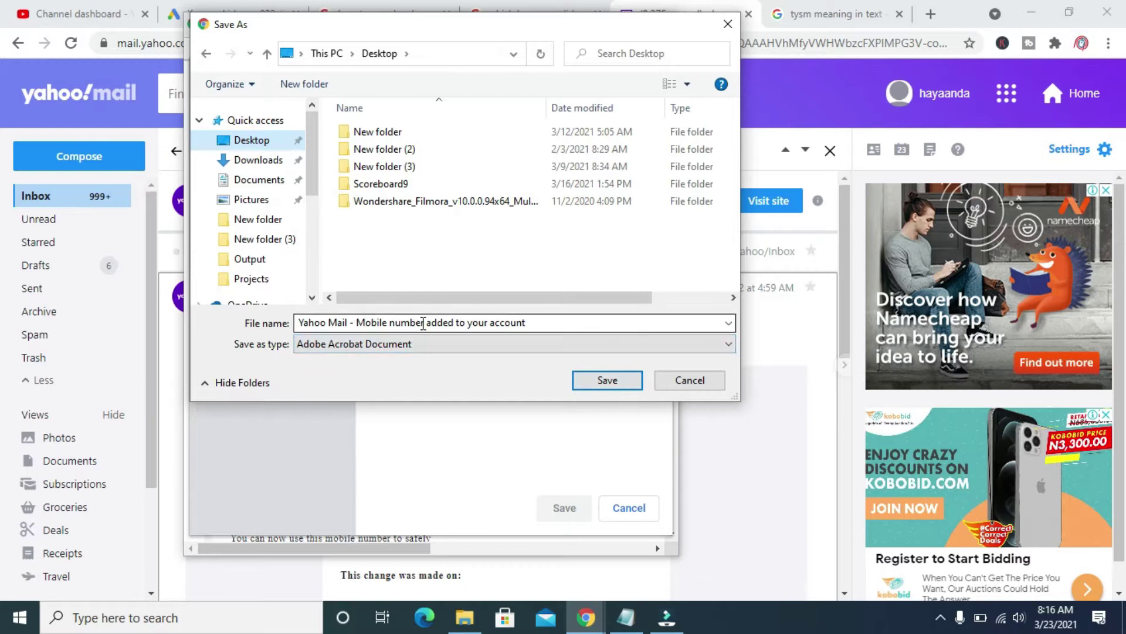
{"action": "left_click", "coordinate": [608, 380]}
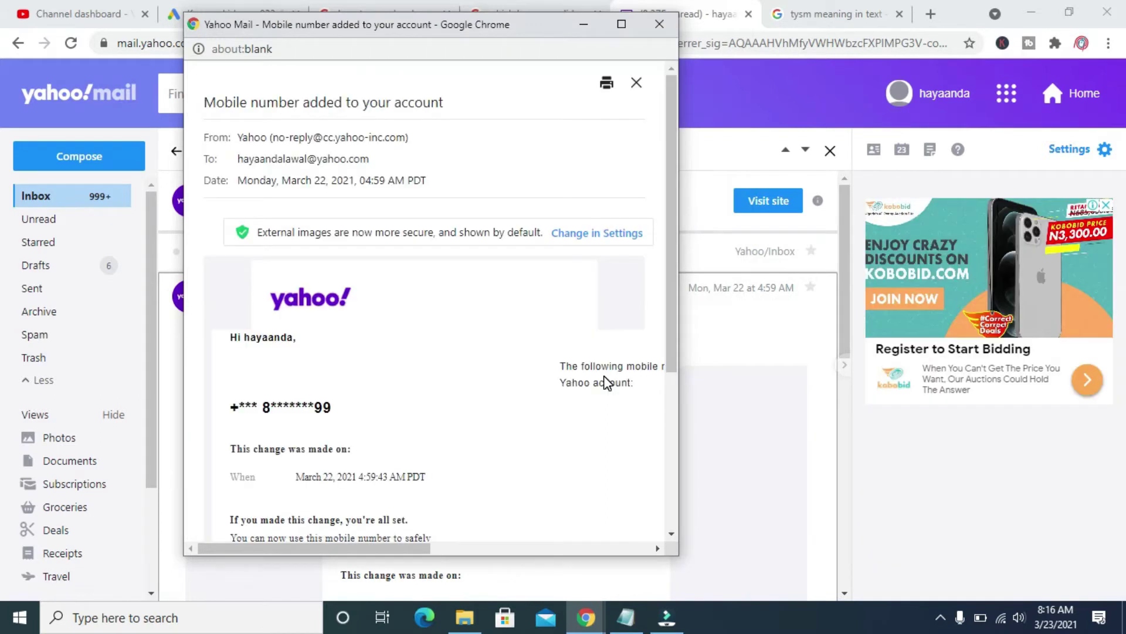
Close the email's print window and minimise Chrome to reveal the desktop
{"action": "left_click_drag", "start_coordinate": [672, 256], "coordinate": [666, 105]}
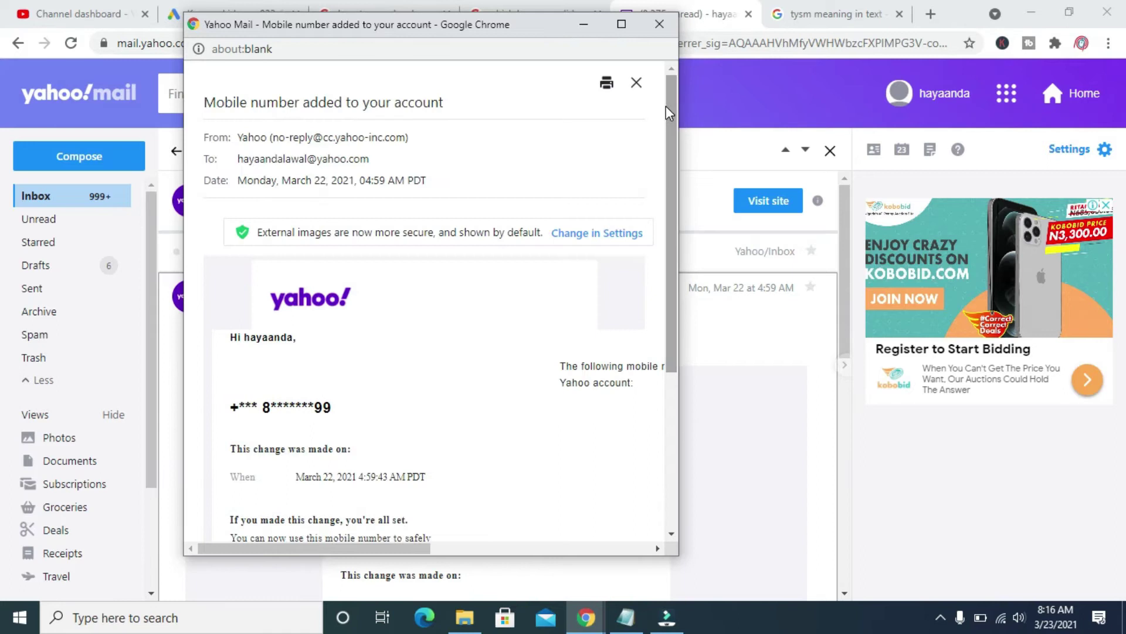
{"action": "left_click", "coordinate": [658, 24]}
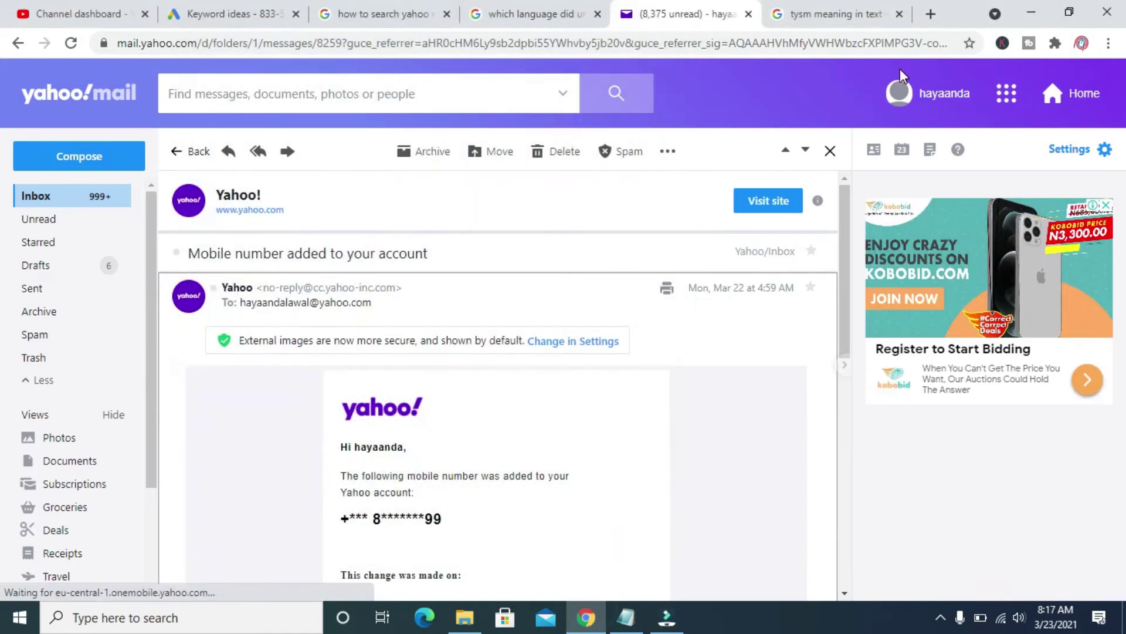
{"action": "left_click", "coordinate": [1028, 13]}
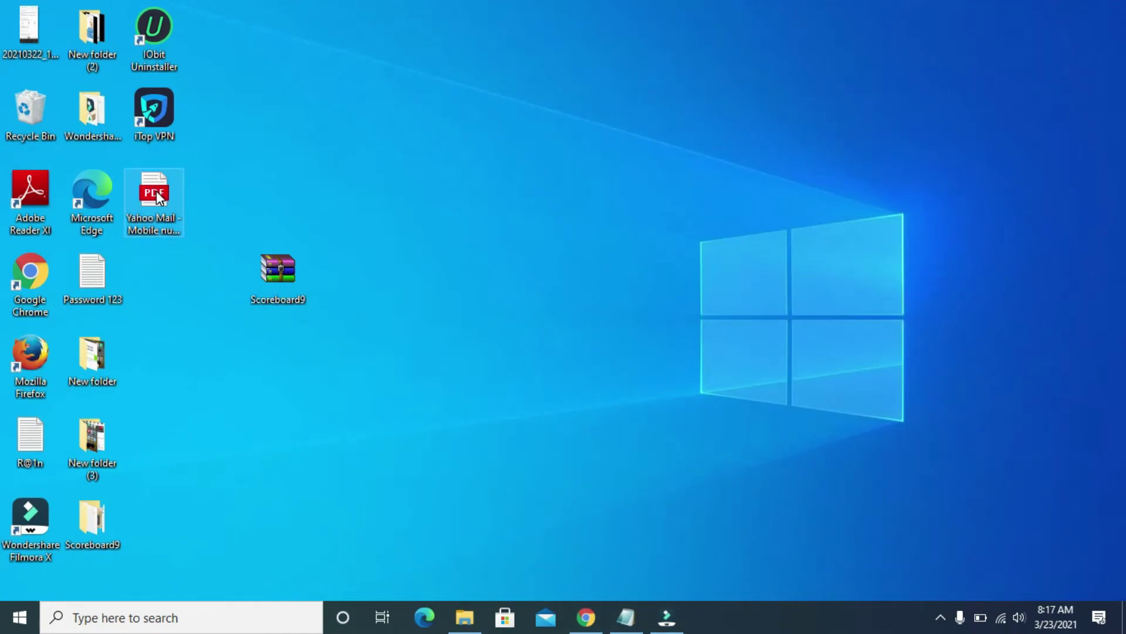
Open the Yahoo Mail PDF on the desktop with Adobe Reader
{"action": "left_click", "coordinate": [153, 192]}
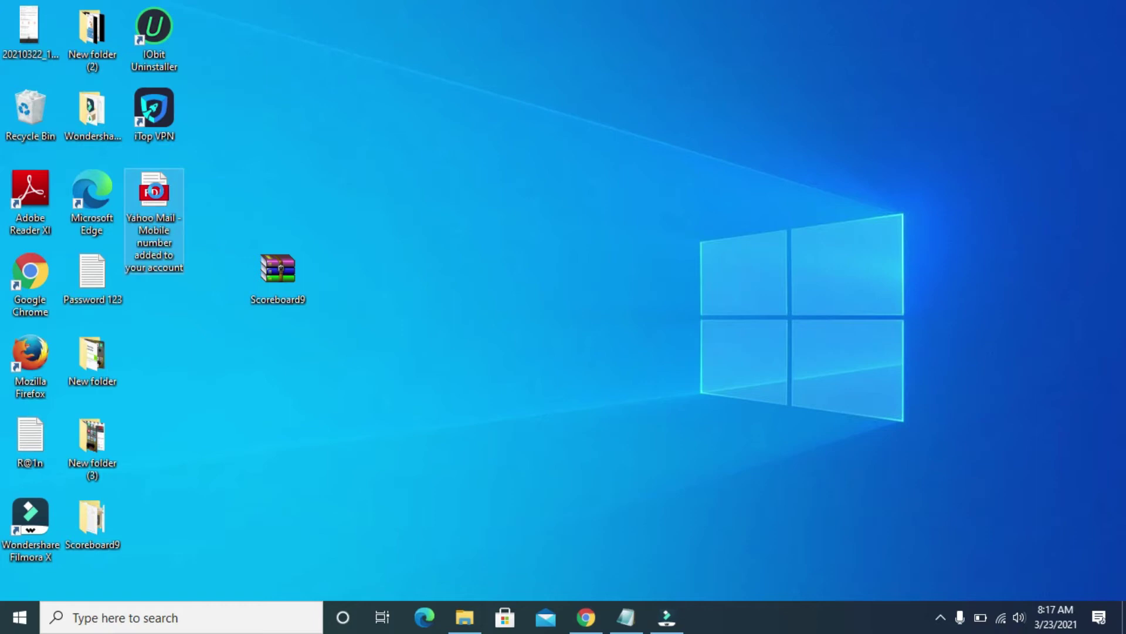
{"action": "right_click", "coordinate": [157, 185]}
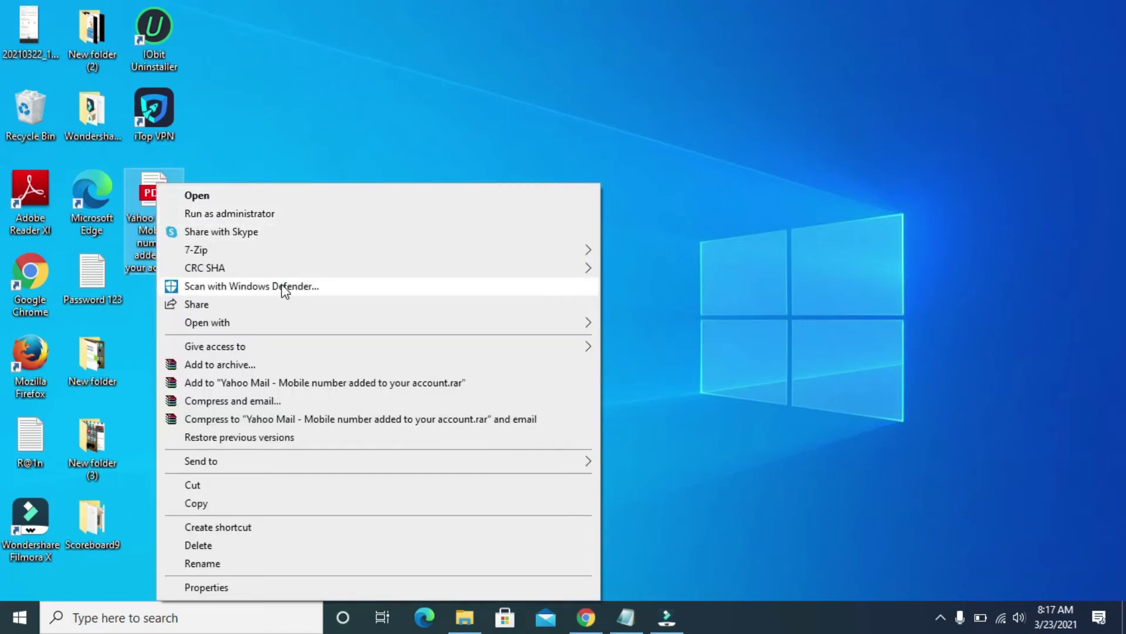
{"action": "mouse_move", "coordinate": [494, 326]}
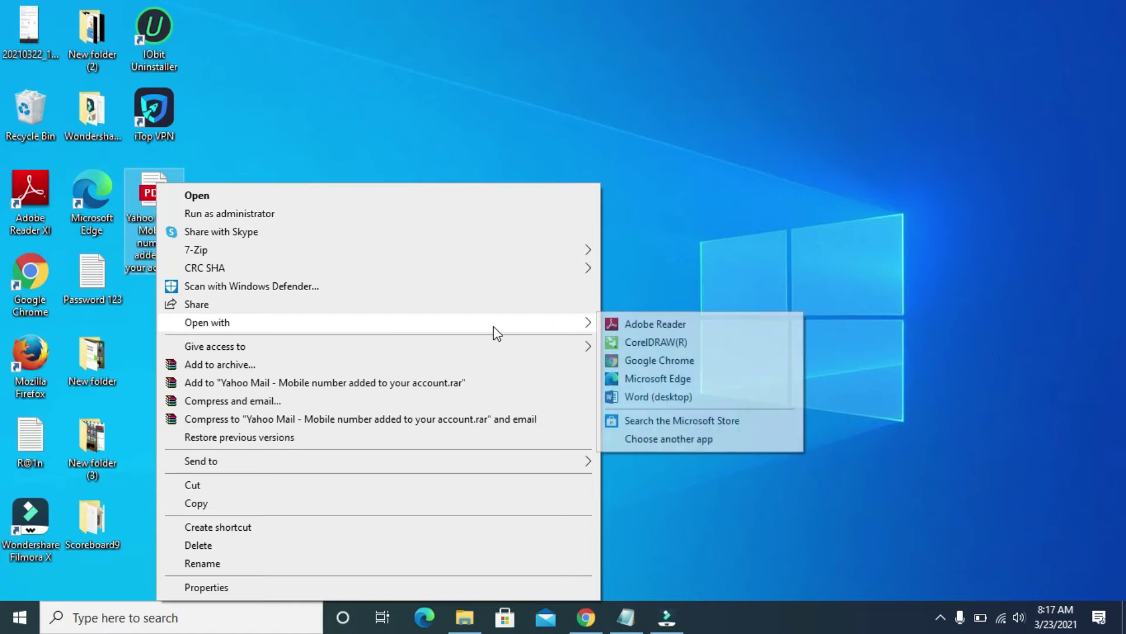
{"action": "left_click", "coordinate": [656, 327]}
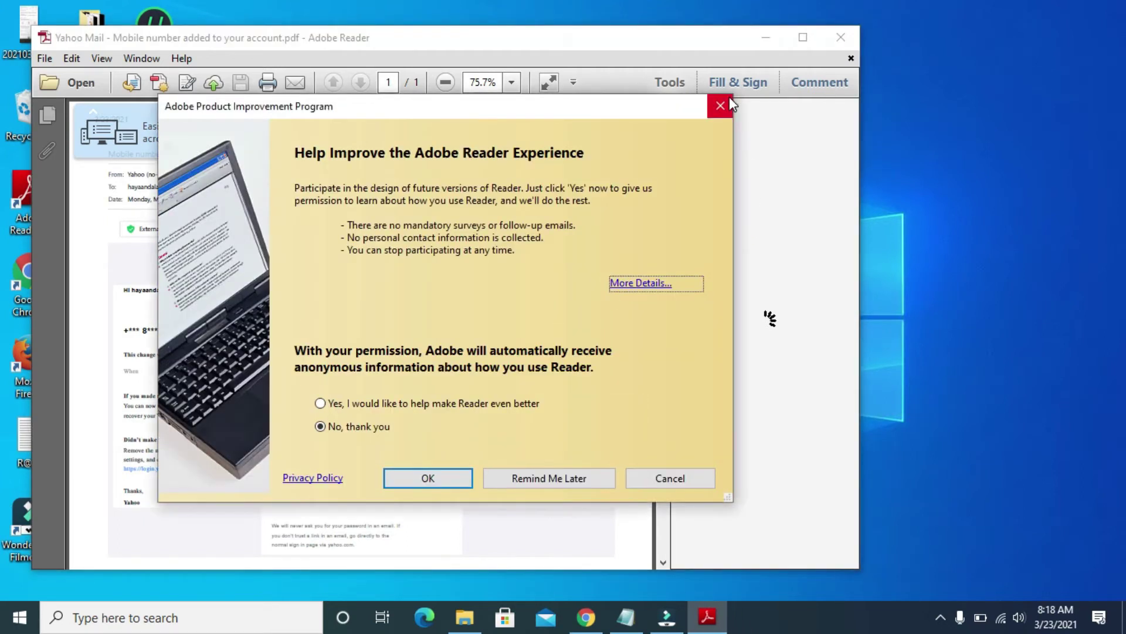
Dismiss the improvement prompt, view the PDF at 100% zoom, then close Adobe Reader
{"action": "left_click", "coordinate": [722, 105]}
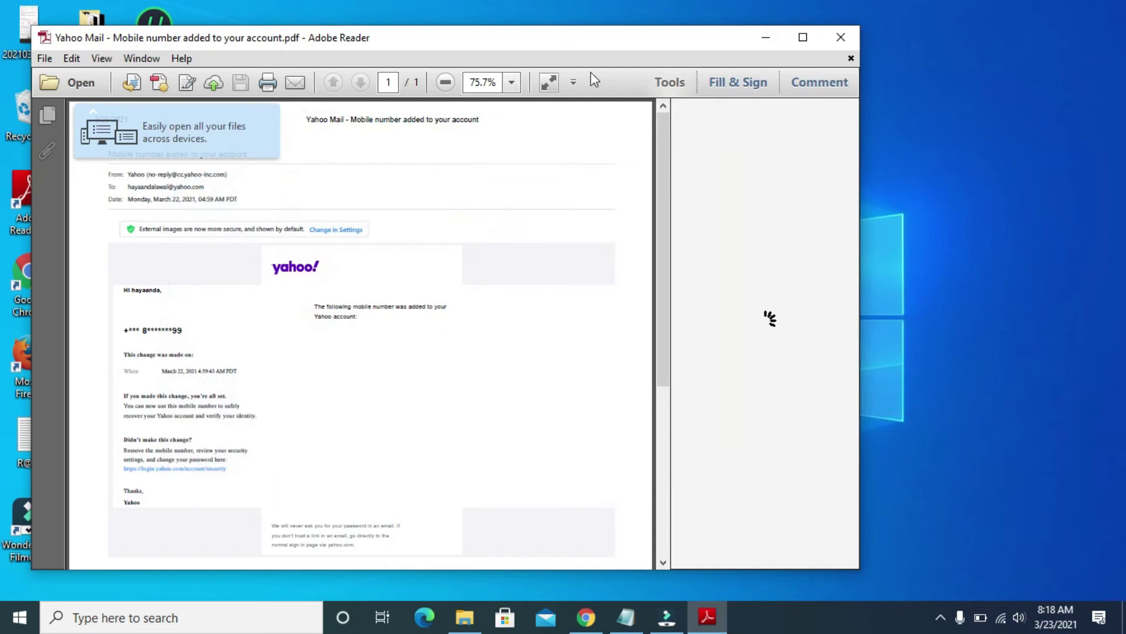
{"action": "left_click", "coordinate": [512, 82]}
{"action": "left_click", "coordinate": [550, 176]}
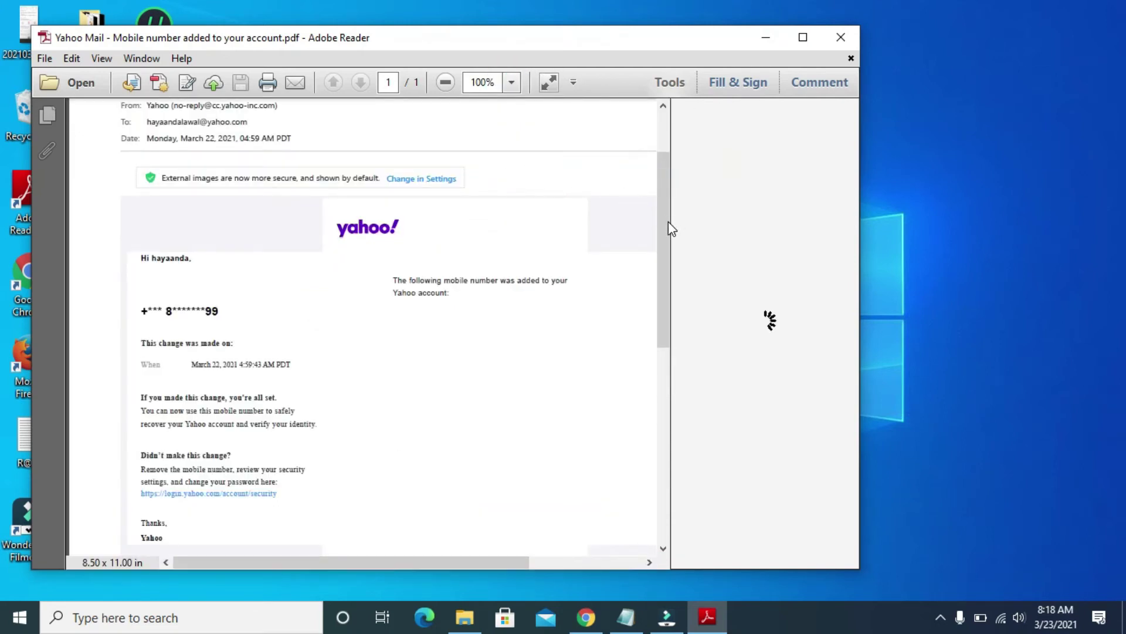
{"action": "left_click_drag", "start_coordinate": [668, 222], "coordinate": [664, 177]}
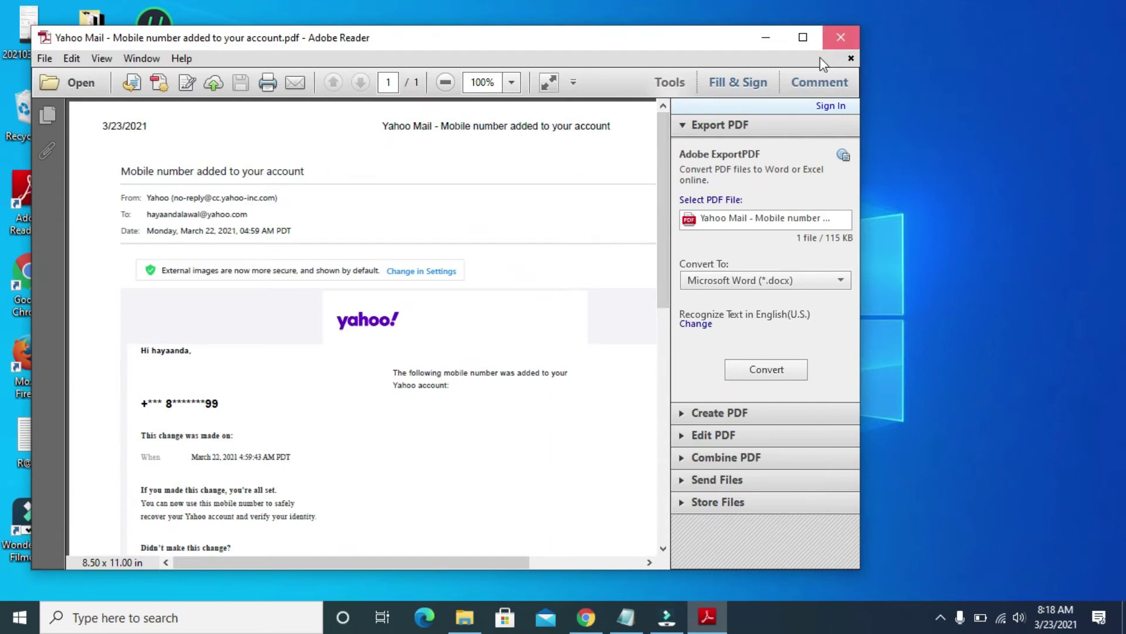
{"action": "left_click", "coordinate": [841, 37]}
Return to Yahoo Mail, compose a new email and enter the recipient's e-mail address
{"action": "mouse_move", "coordinate": [589, 625]}
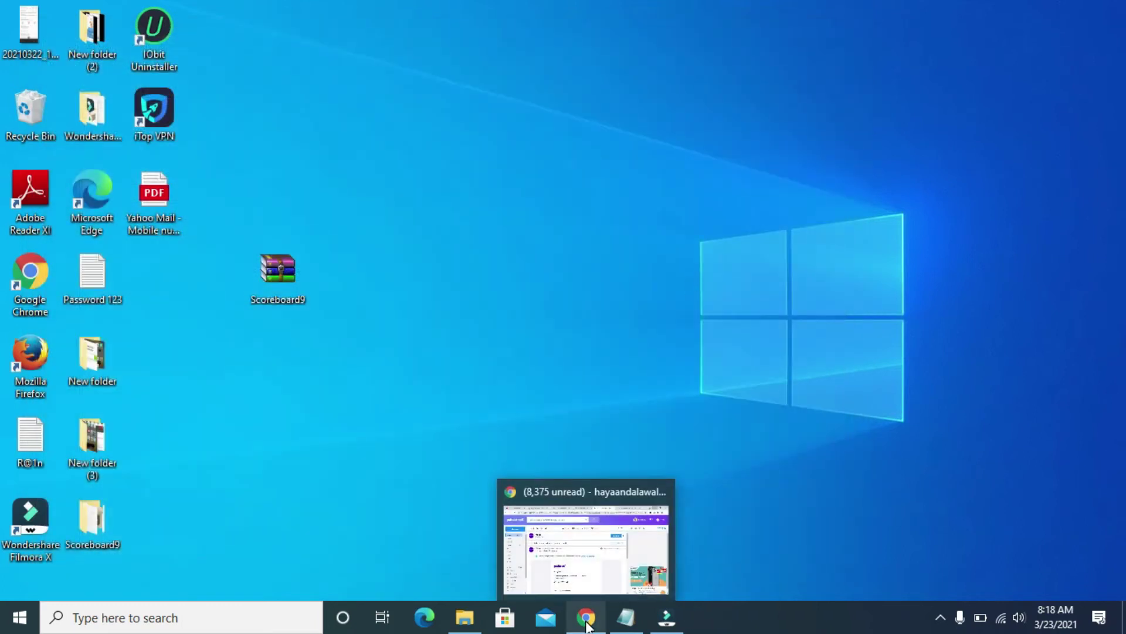
{"action": "left_click", "coordinate": [587, 620]}
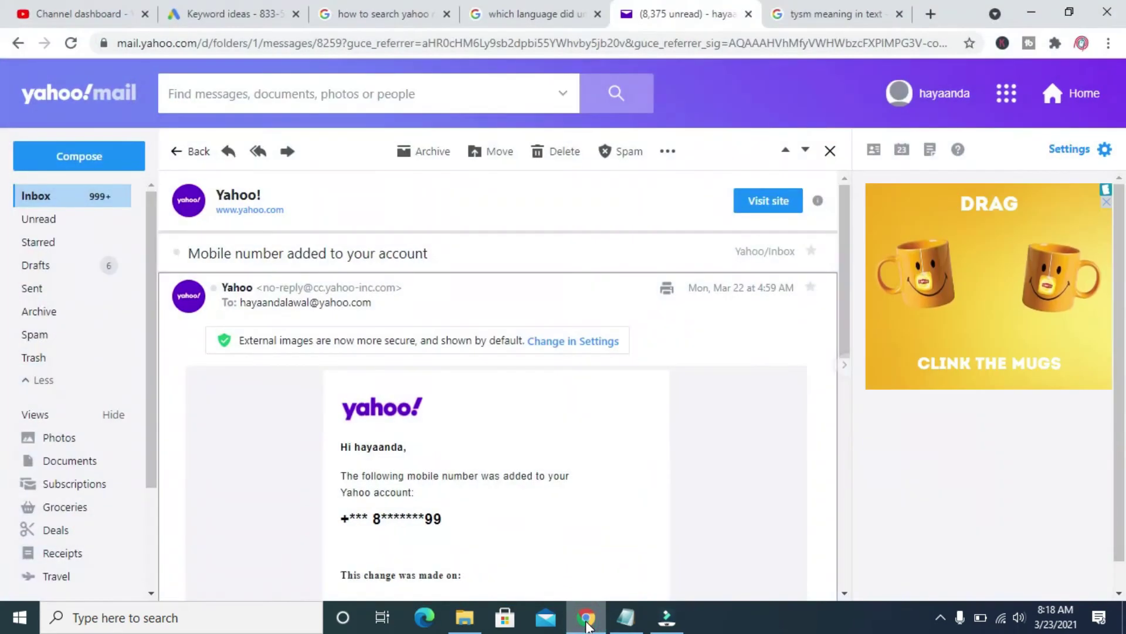
{"action": "left_click", "coordinate": [101, 162]}
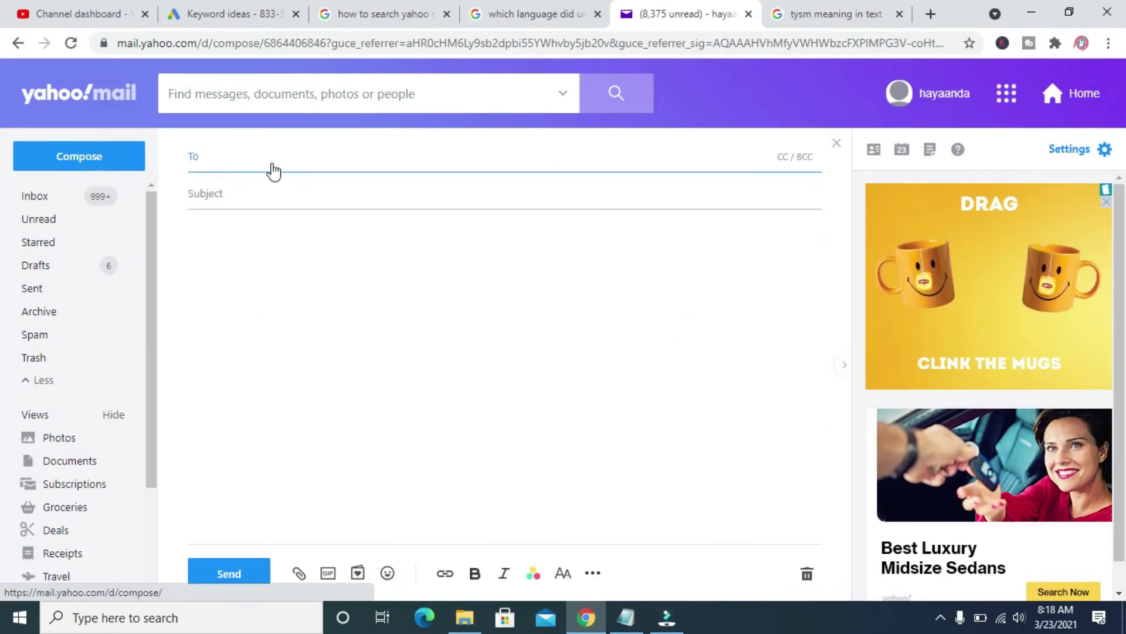
{"action": "left_click", "coordinate": [263, 157]}
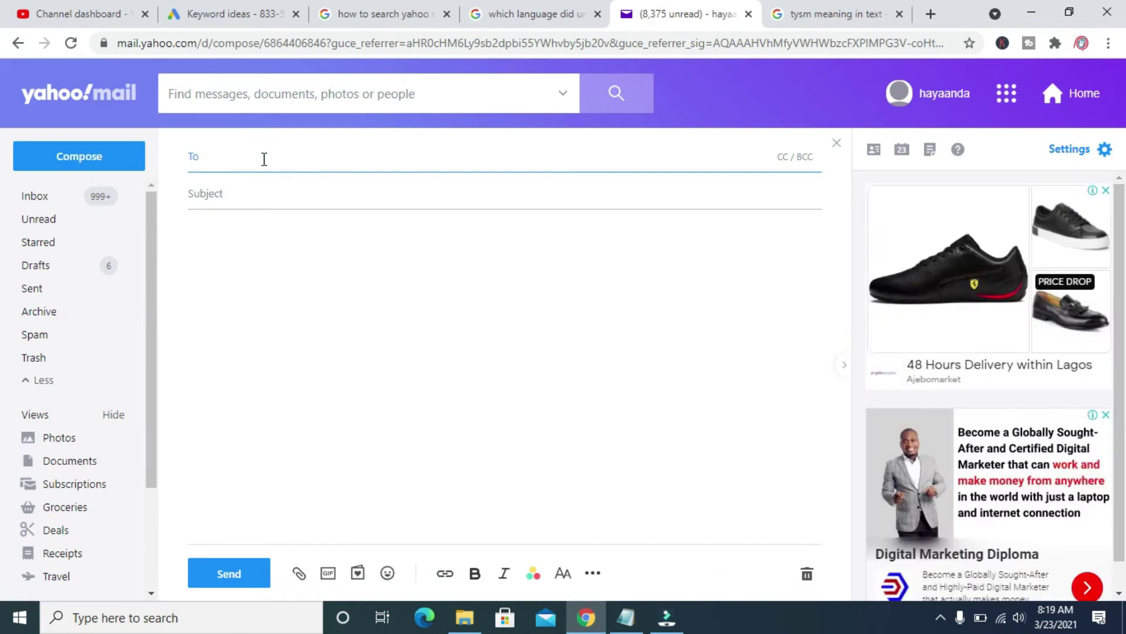
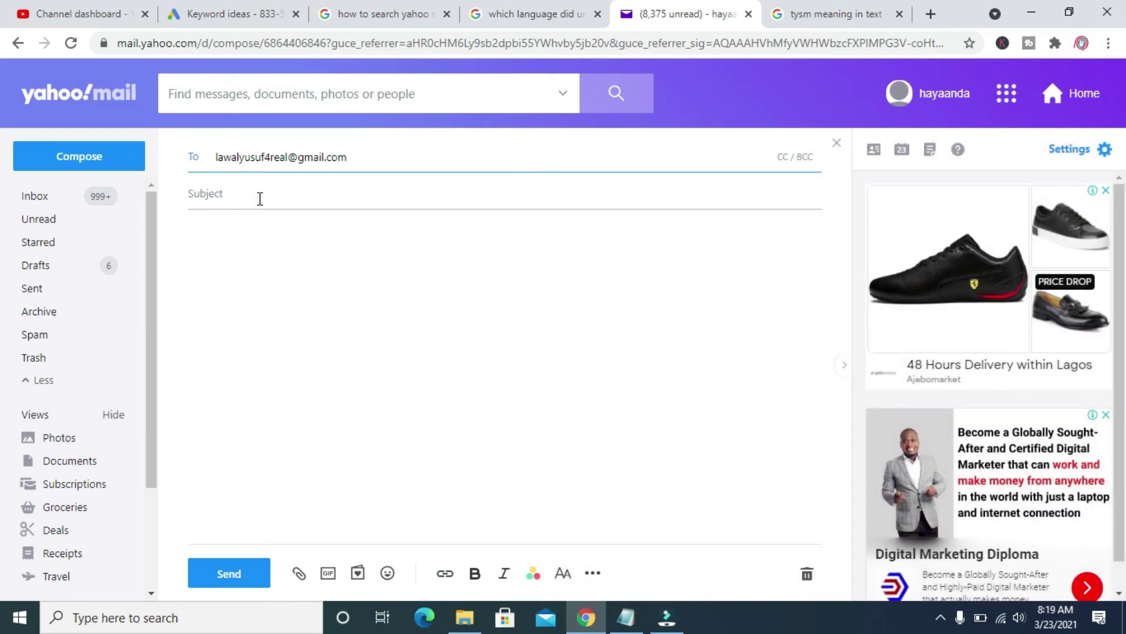
Enter the subject 'here is the document' and bring up the attachment options
{"action": "left_click", "coordinate": [260, 199]}
{"action": "type", "text": "her"}
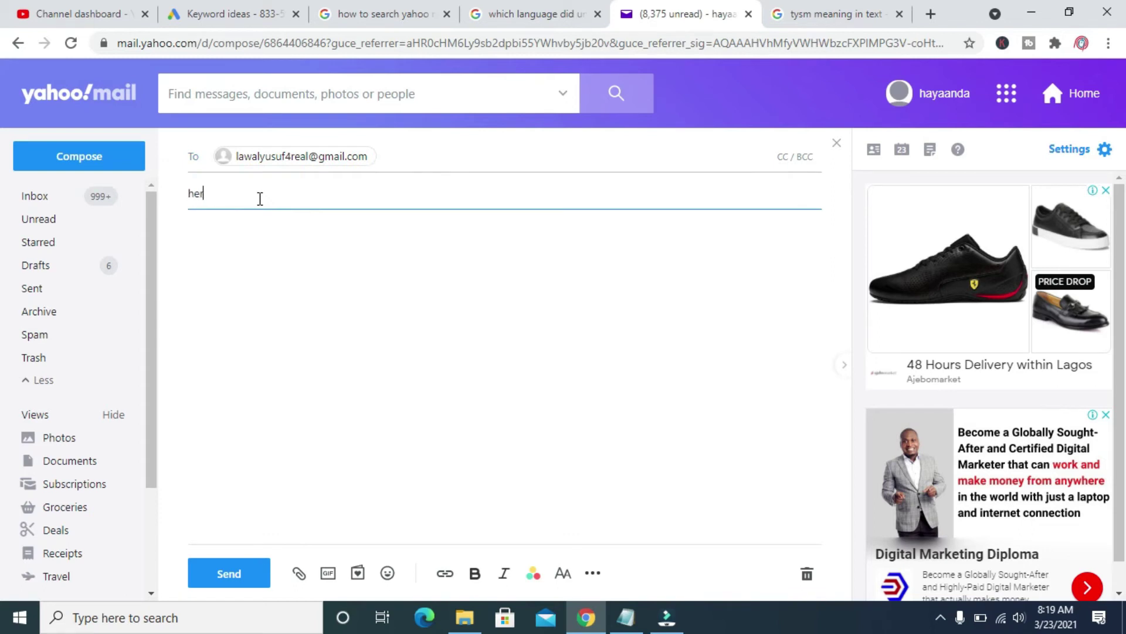
{"action": "type", "text": "e is the document"}
{"action": "left_click", "coordinate": [299, 575]}
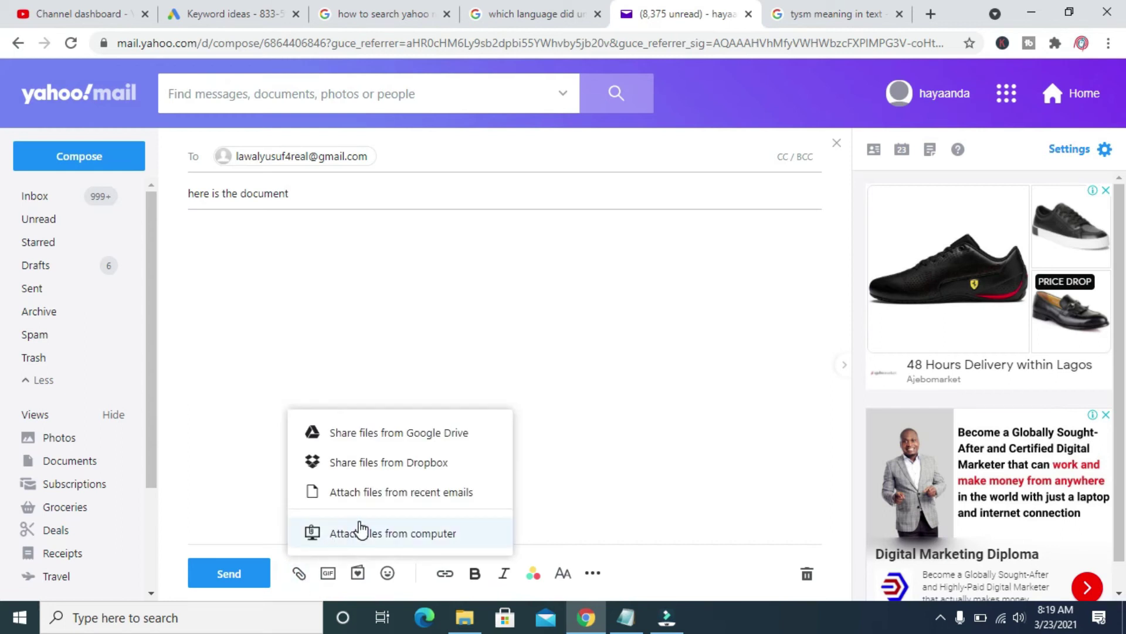
Attach the Yahoo Mail PDF from the Desktop folder to the draft
{"action": "left_click", "coordinate": [396, 533]}
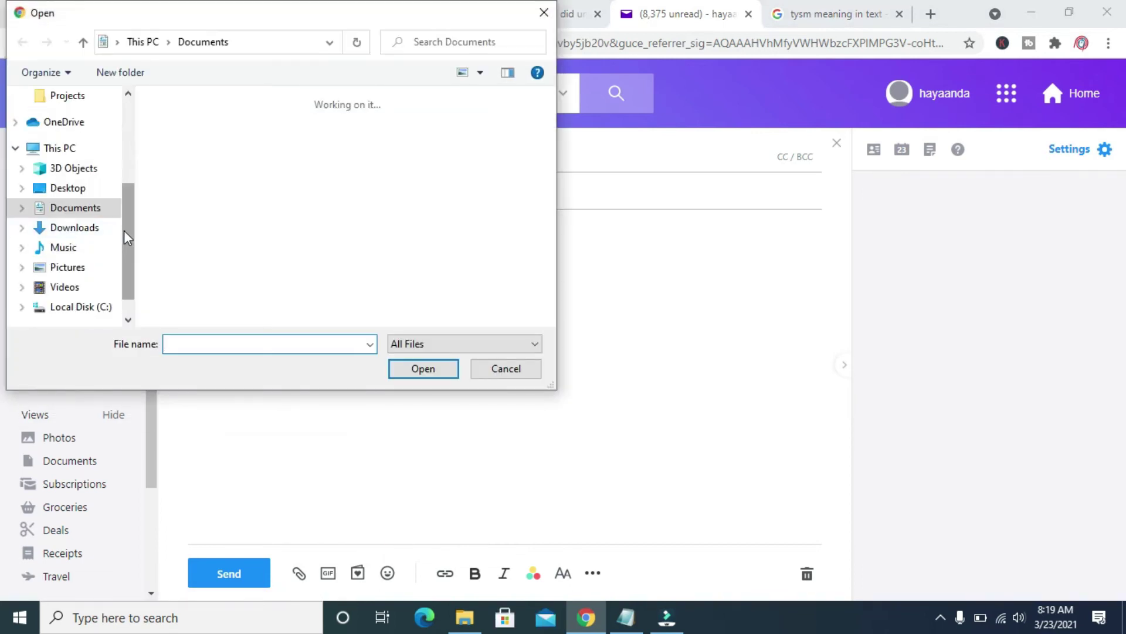
{"action": "left_click", "coordinate": [72, 189]}
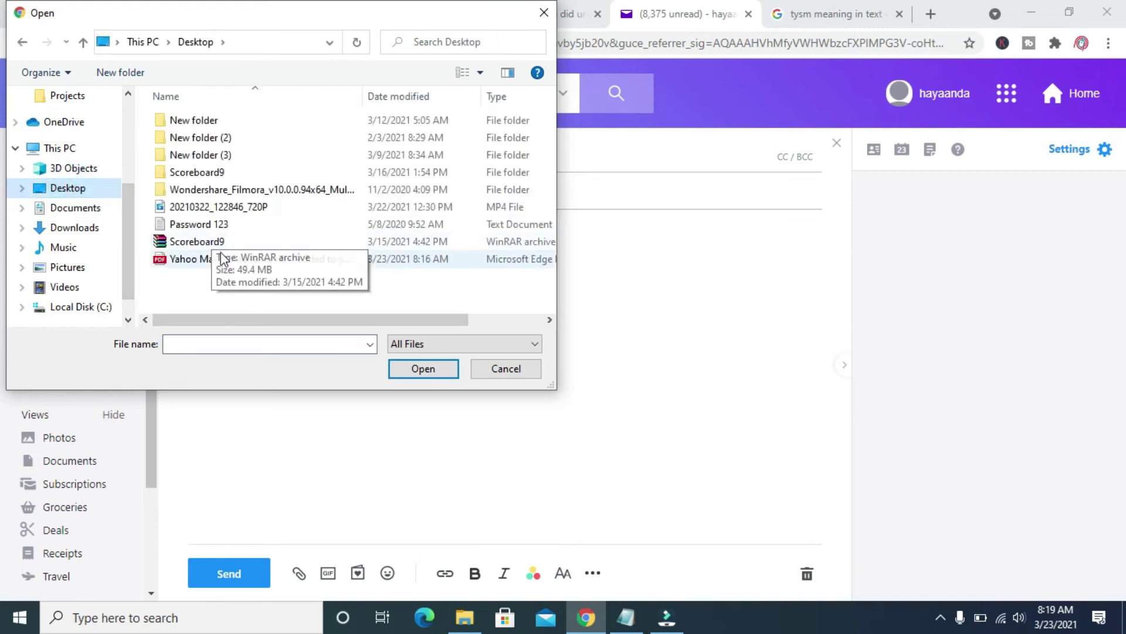
{"action": "left_click", "coordinate": [213, 261]}
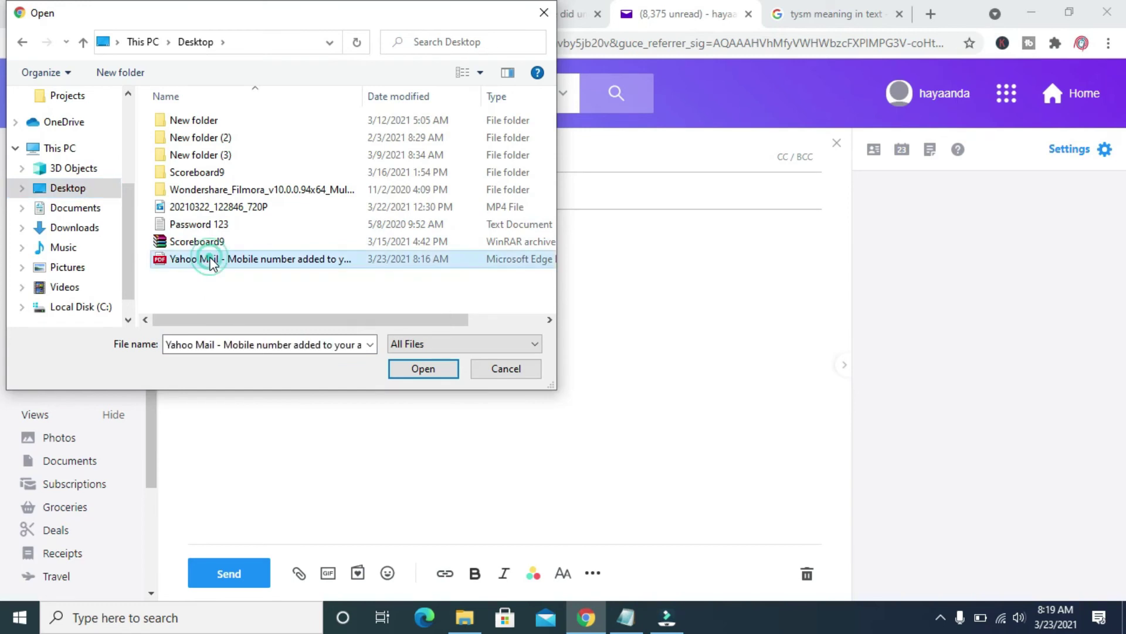
{"action": "left_click", "coordinate": [408, 369]}
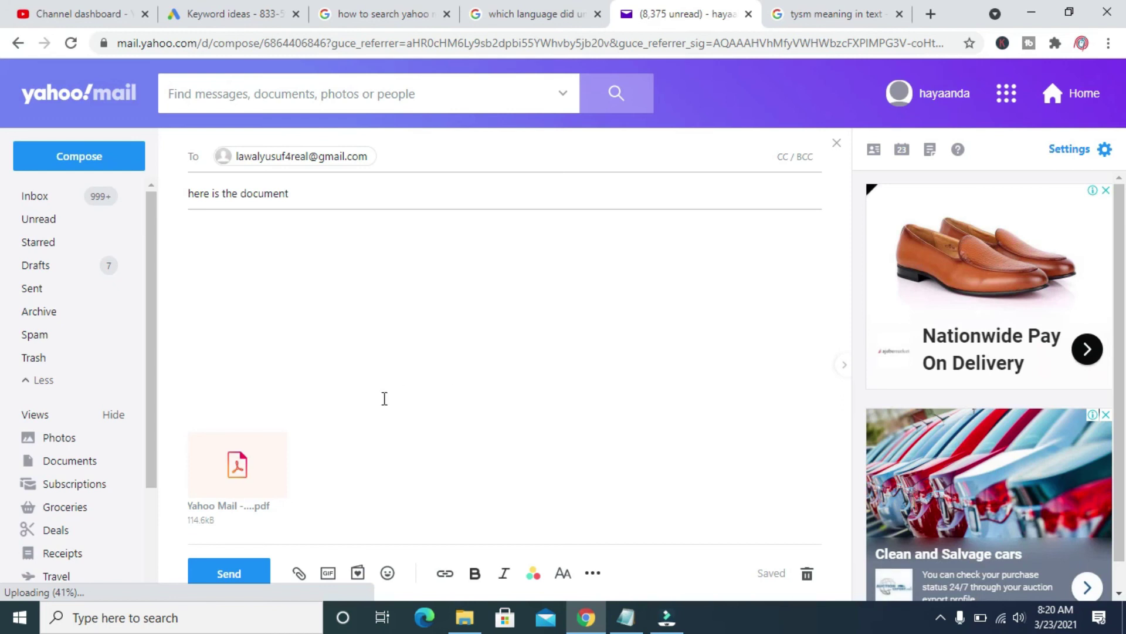
Type 'Please find attached the document' in the body, fixing 'PLease' via spelling suggestions
{"action": "mouse_move", "coordinate": [260, 500]}
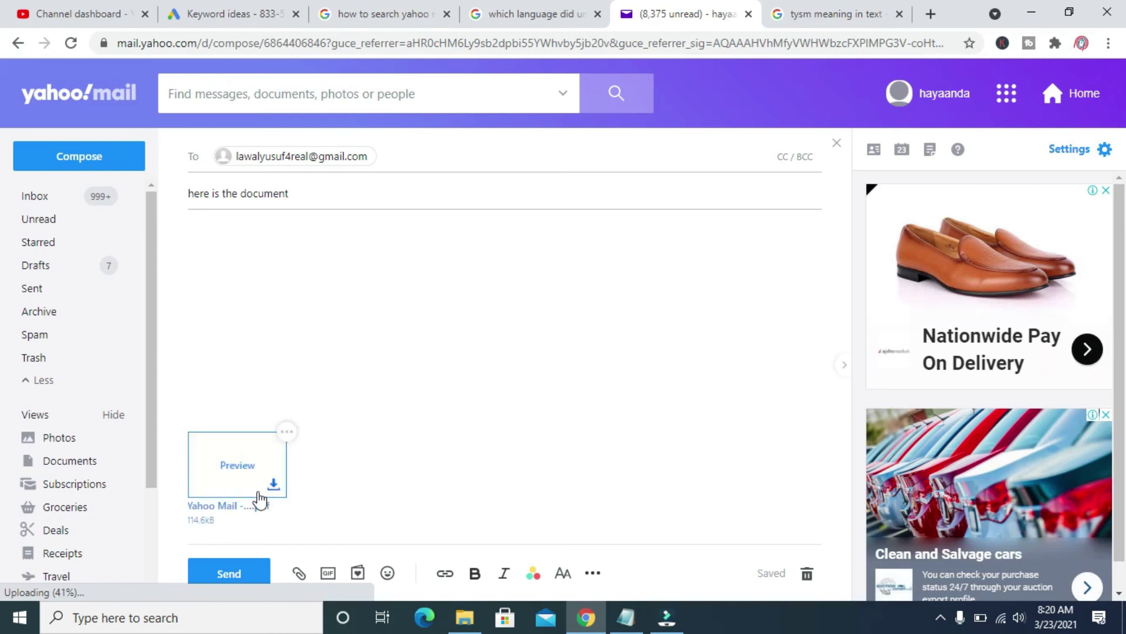
{"action": "left_click", "coordinate": [252, 273]}
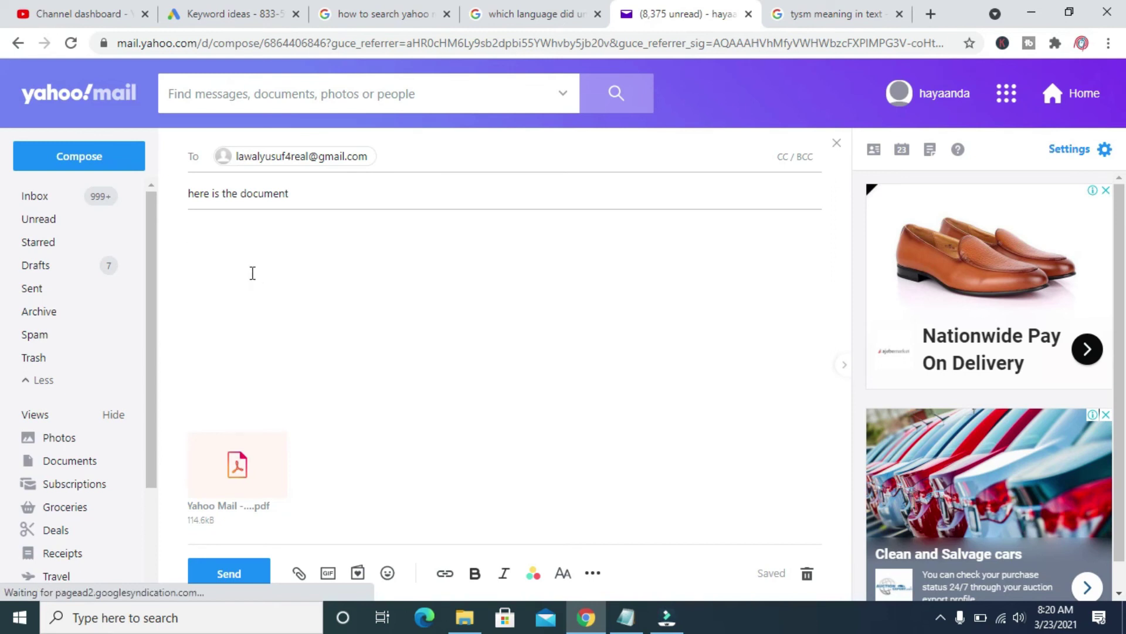
{"action": "type", "text": "P"}
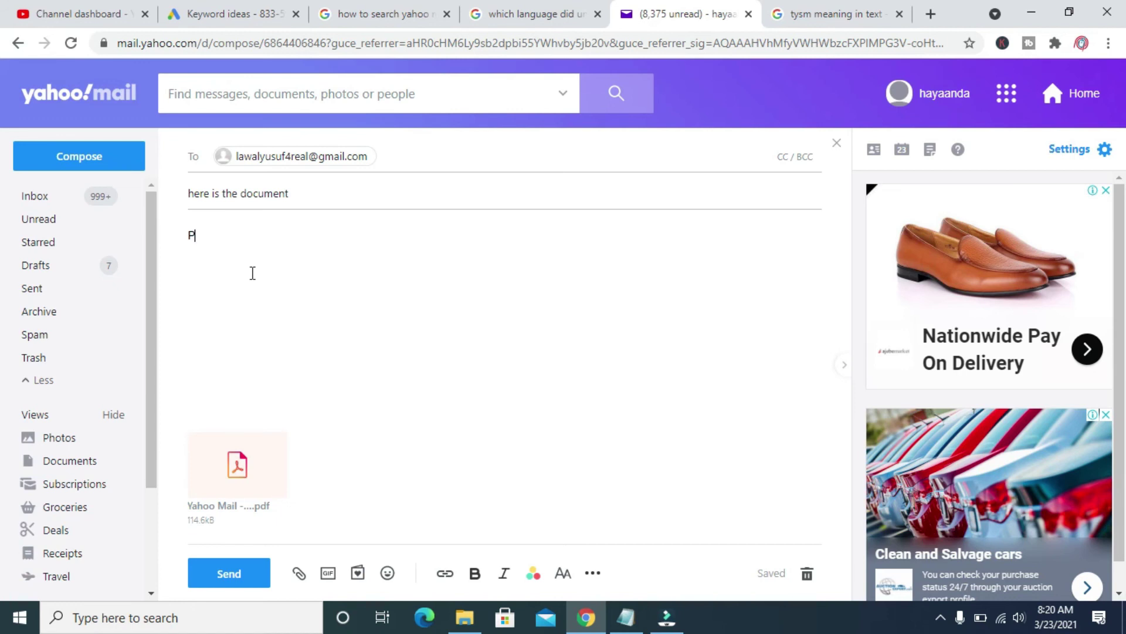
{"action": "type", "text": "Lease find attached the doc"}
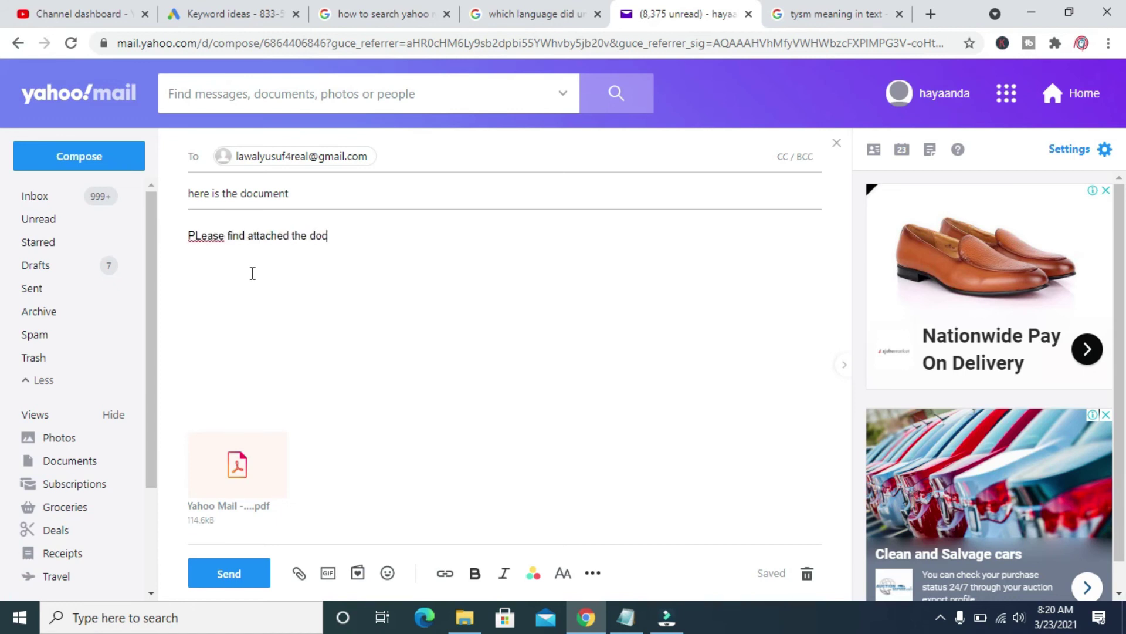
{"action": "type", "text": "umdnt"}
{"action": "right_click", "coordinate": [214, 243]}
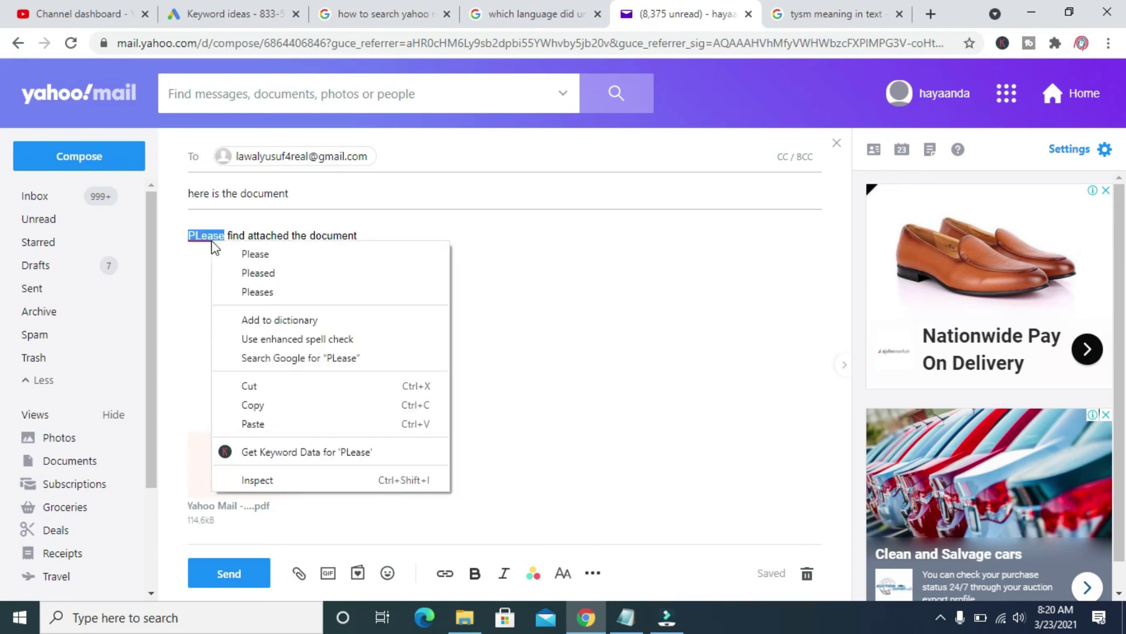
{"action": "left_click", "coordinate": [254, 252]}
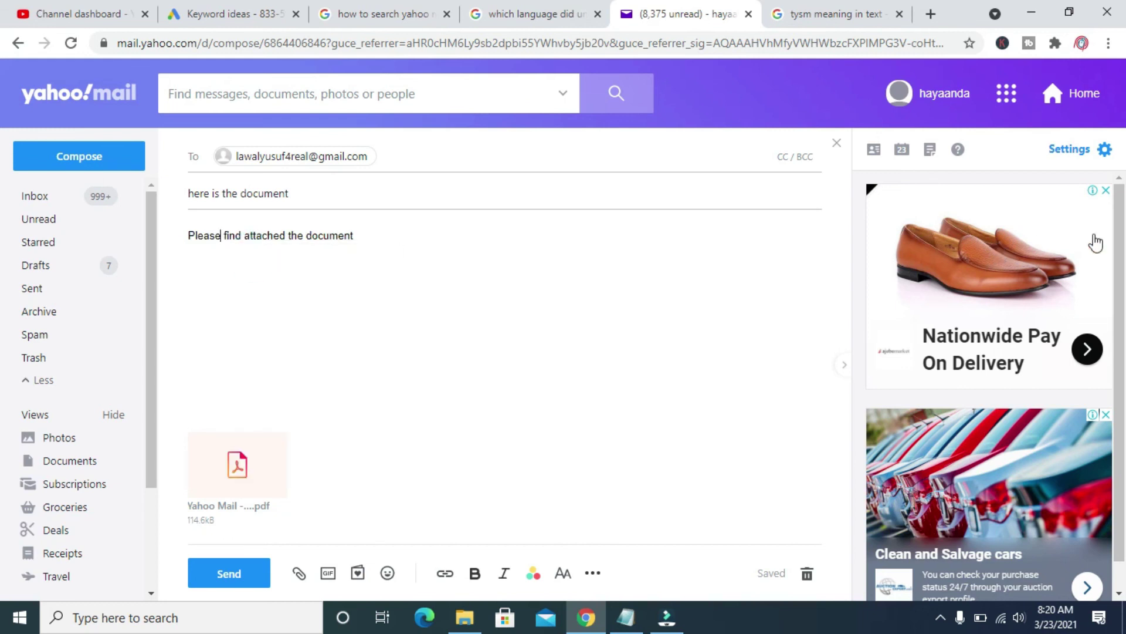
{"action": "scroll", "coordinate": [1096, 241], "scroll_direction": "down", "scroll_amount": 1}
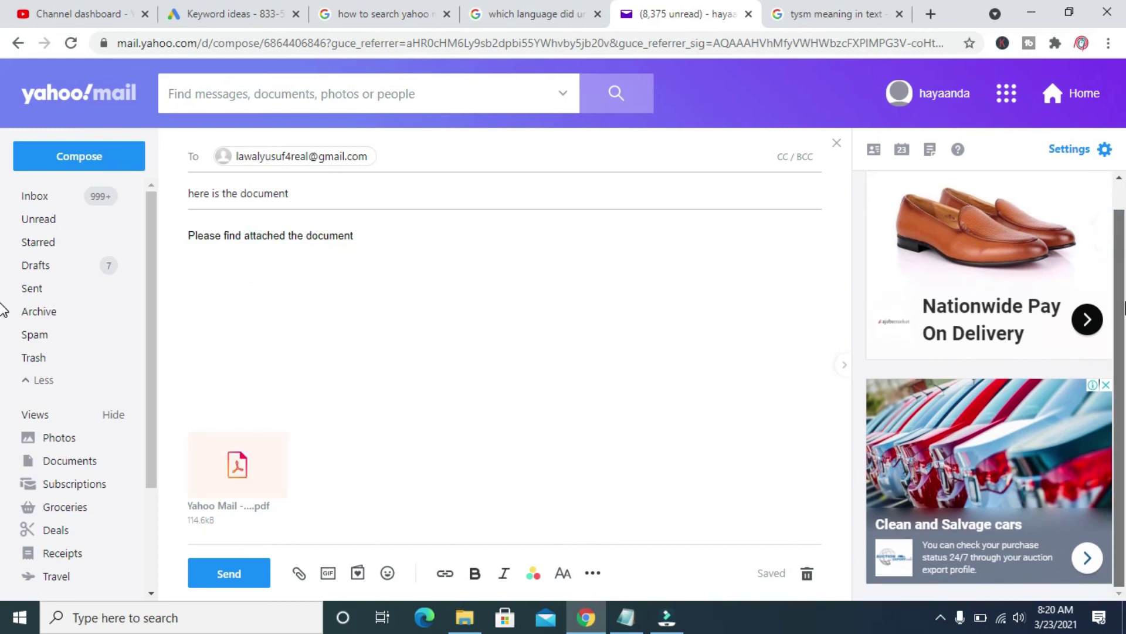
Send the new email carrying the saved PDF and close the 'Your message has been sent' notice
{"action": "left_click", "coordinate": [248, 573]}
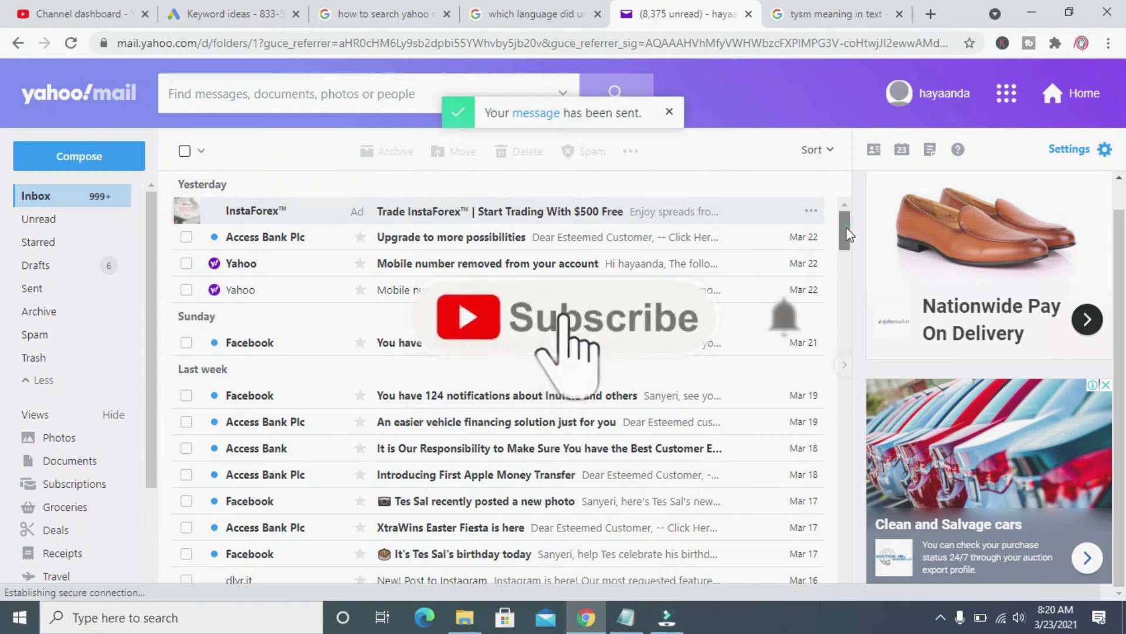
{"action": "scroll", "coordinate": [845, 241], "scroll_direction": "down", "scroll_amount": 3}
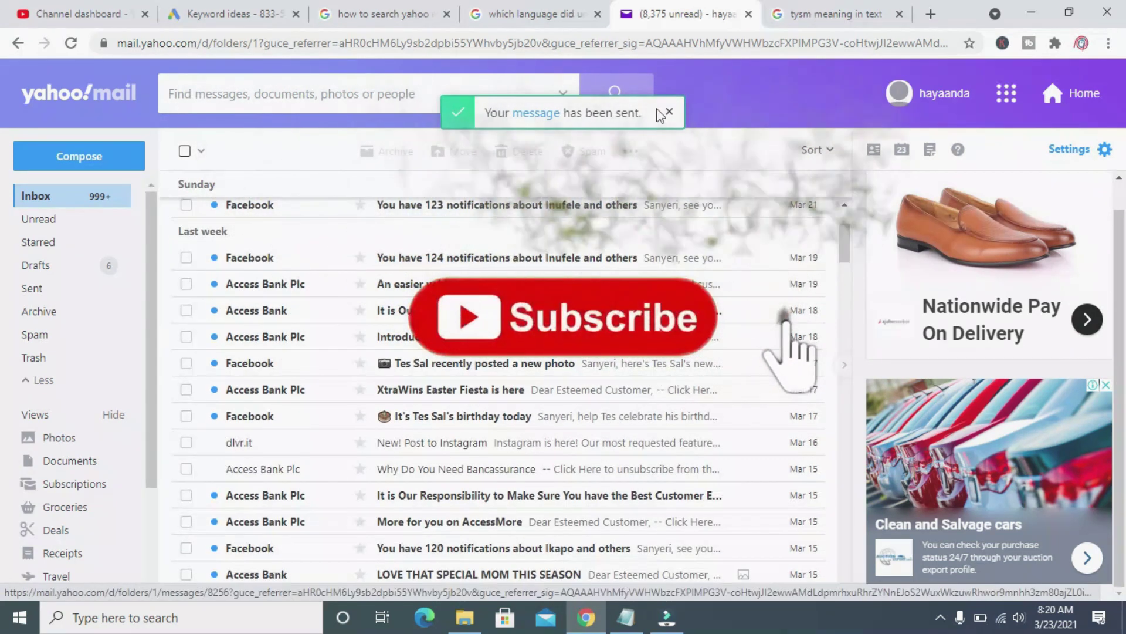
{"action": "left_click", "coordinate": [670, 112]}
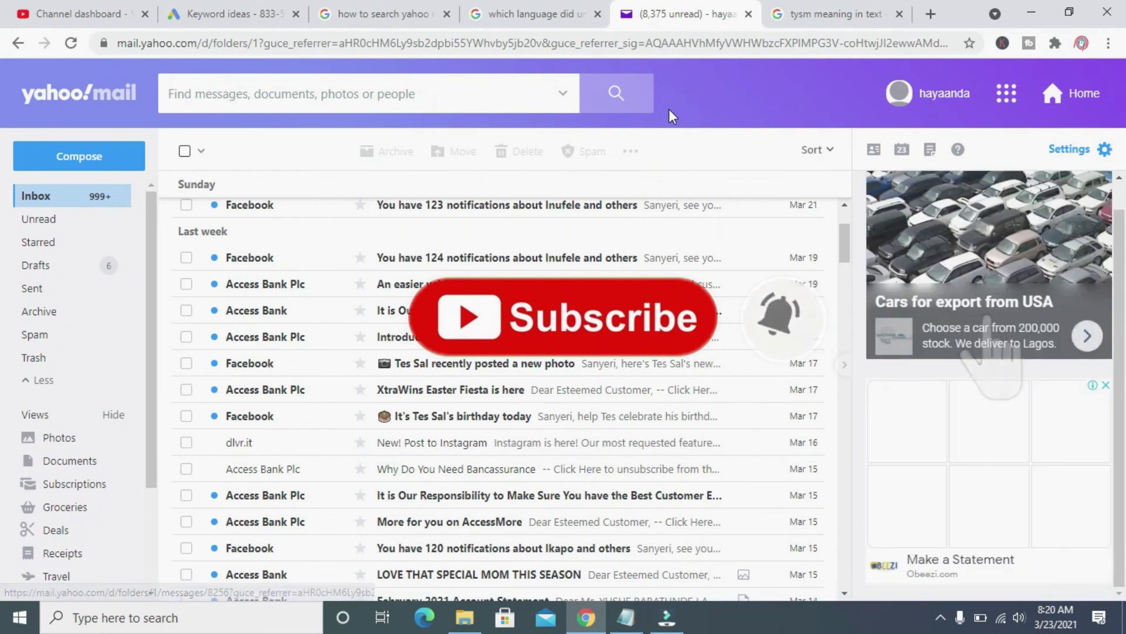